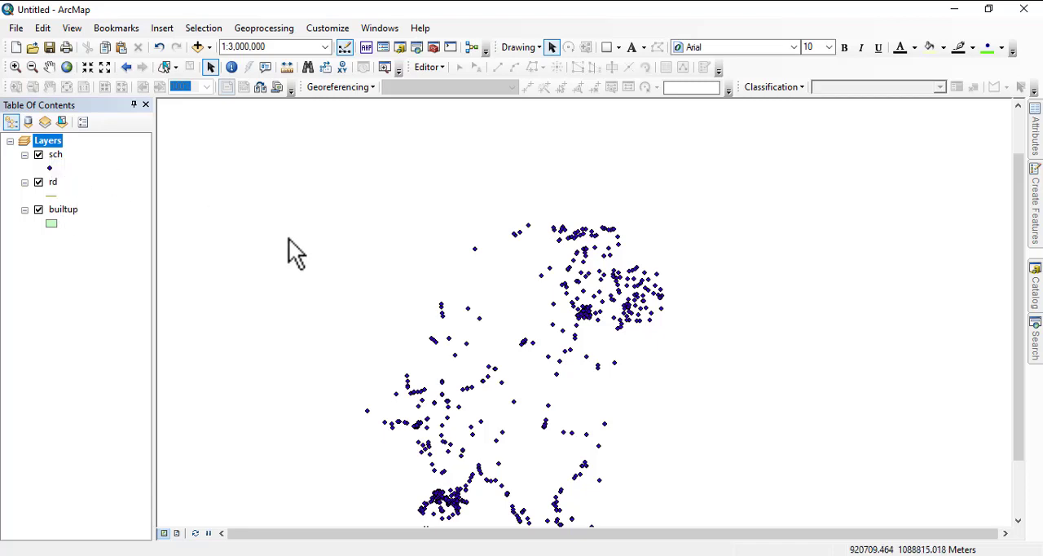
Step: Buffer the sch point layer by a linear distance of 5 kilometers
drag(430, 352, 411, 270)
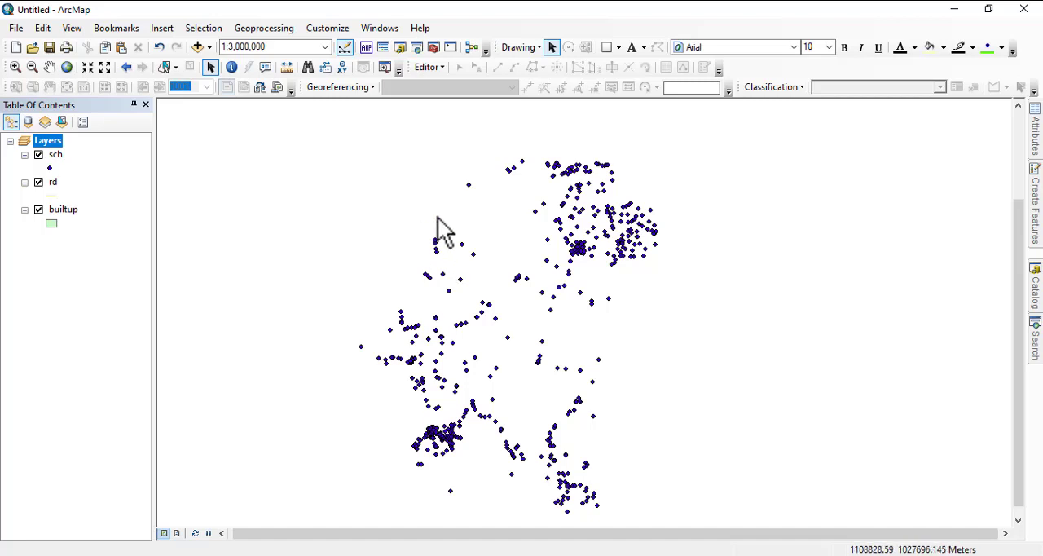
click(263, 30)
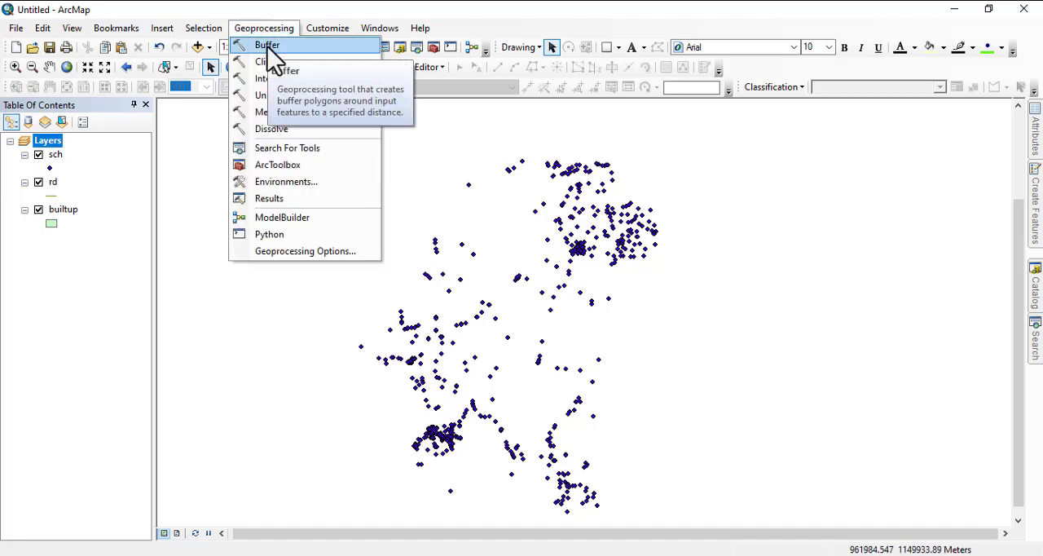
click(267, 49)
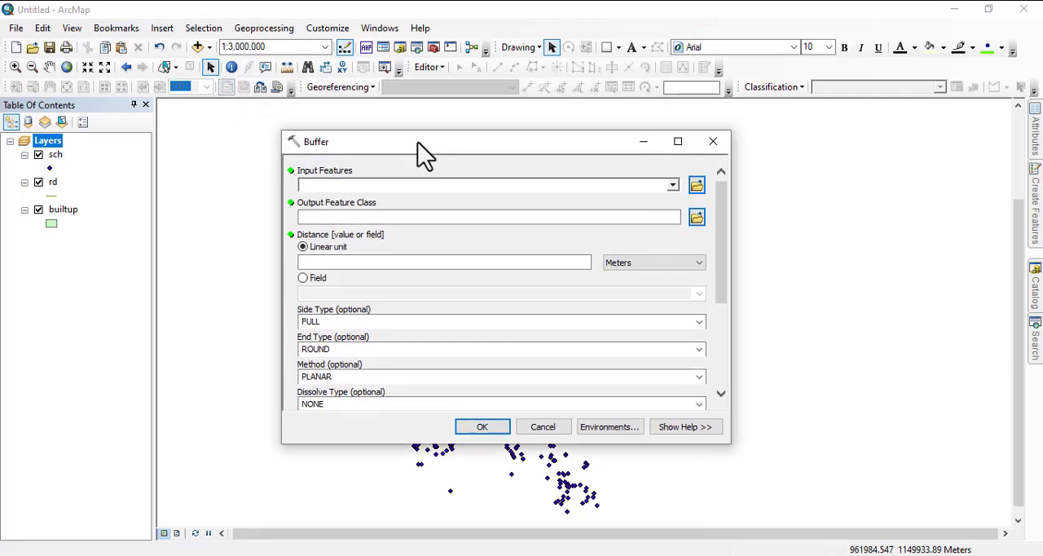
click(685, 190)
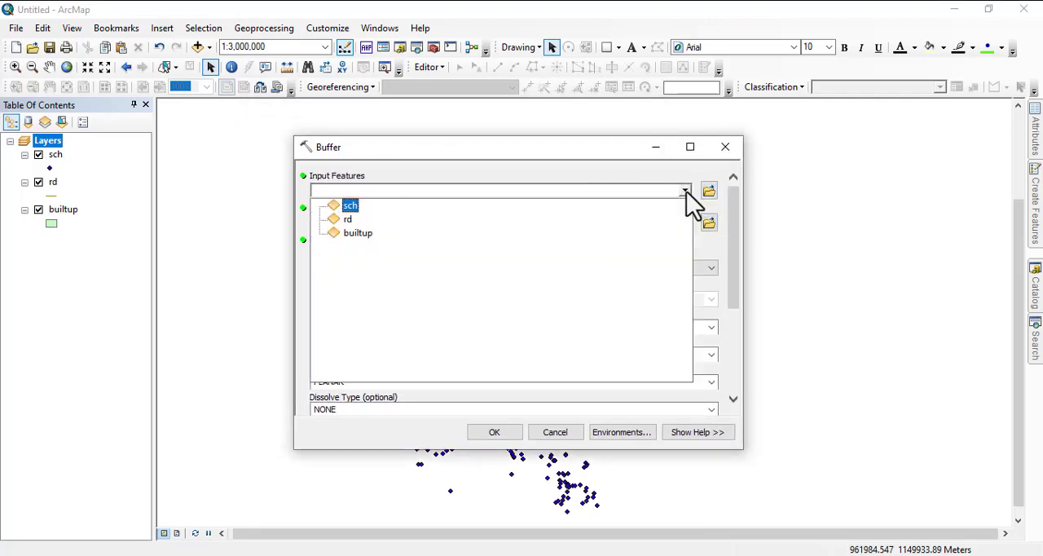
click(351, 206)
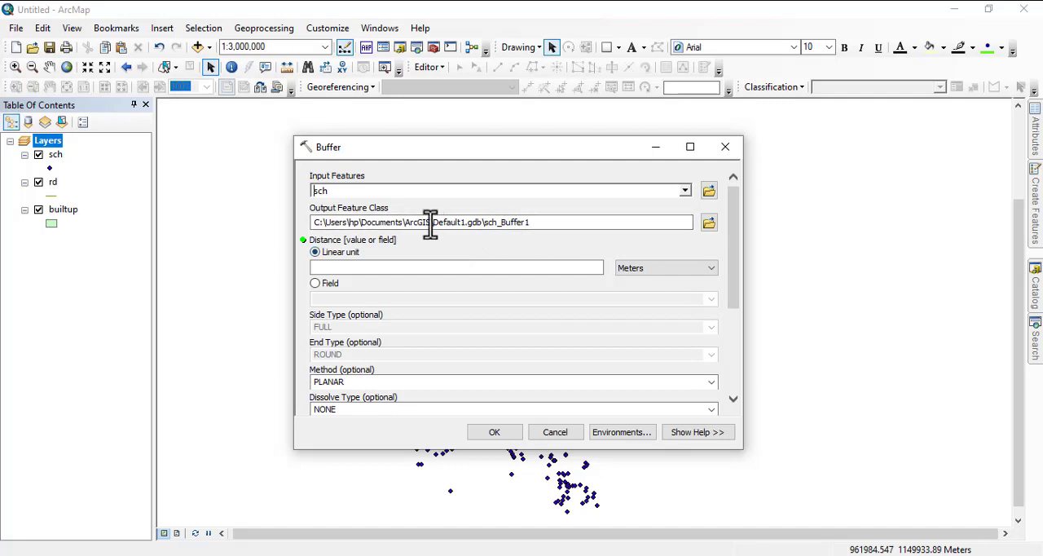
click(649, 277)
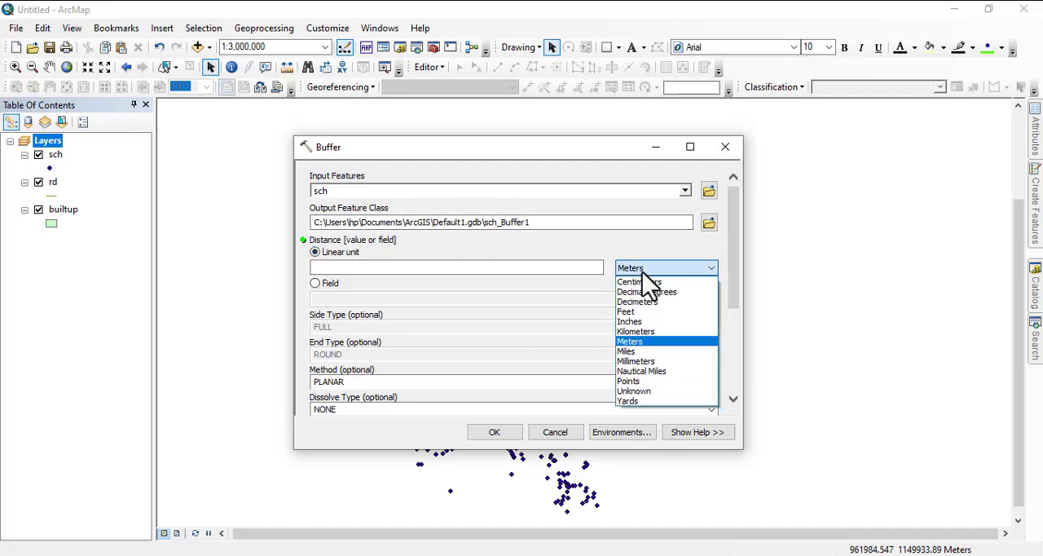
click(635, 332)
click(573, 270)
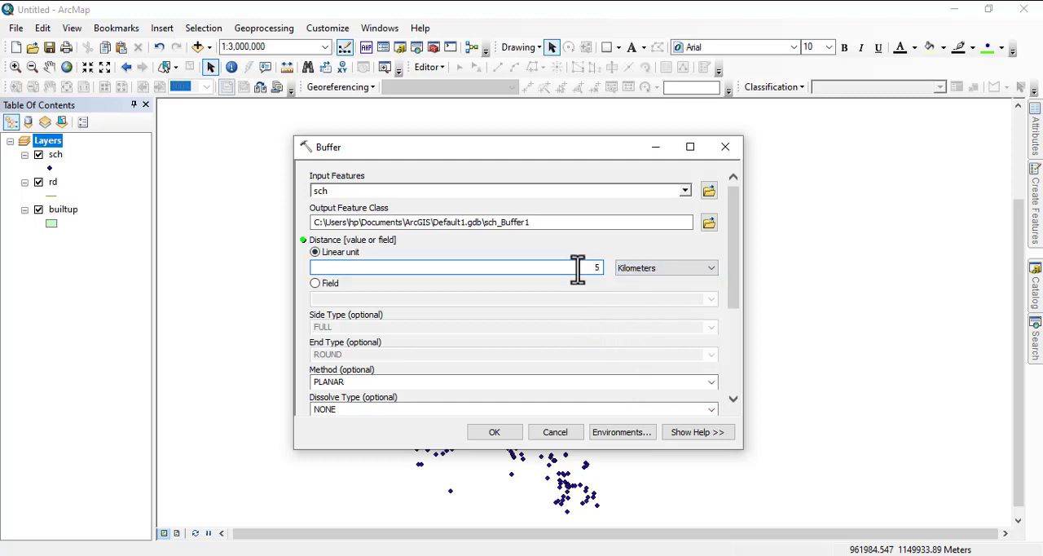
click(495, 433)
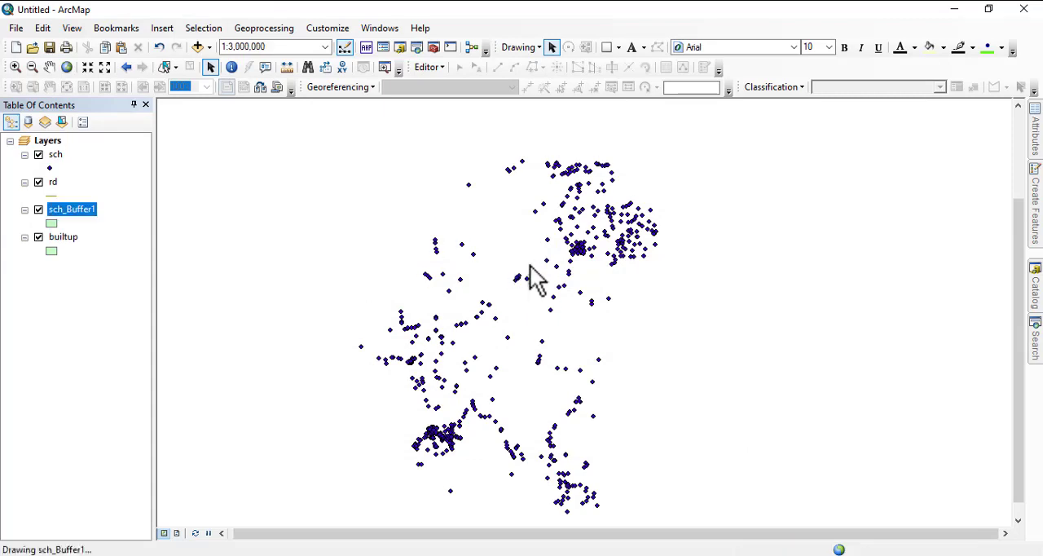
Step: Examine the buffer circles around the school points, both in the dense clusters and across the whole layer
scroll(547, 272, up, 1)
scroll(542, 264, down, 2)
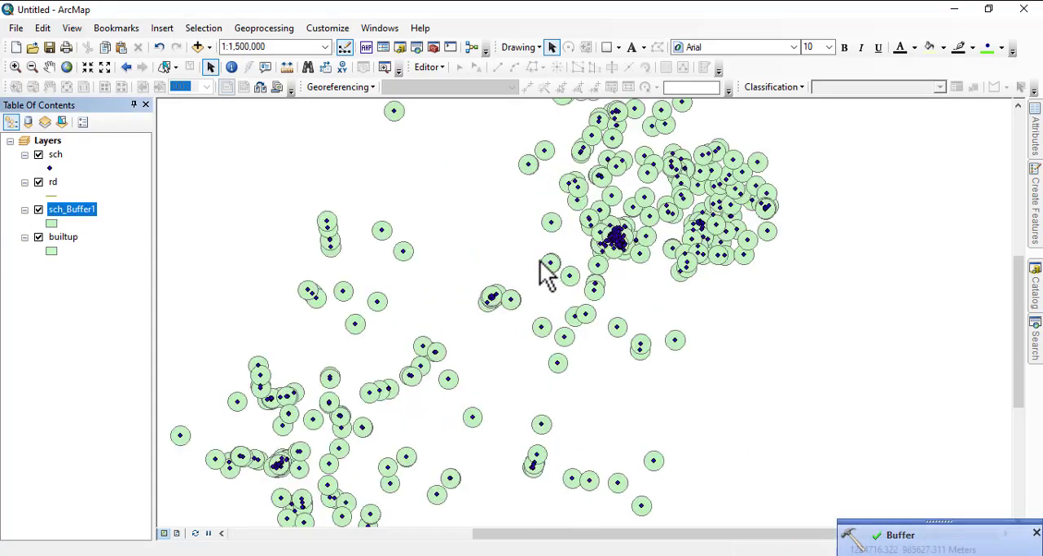
scroll(489, 274, up, 1)
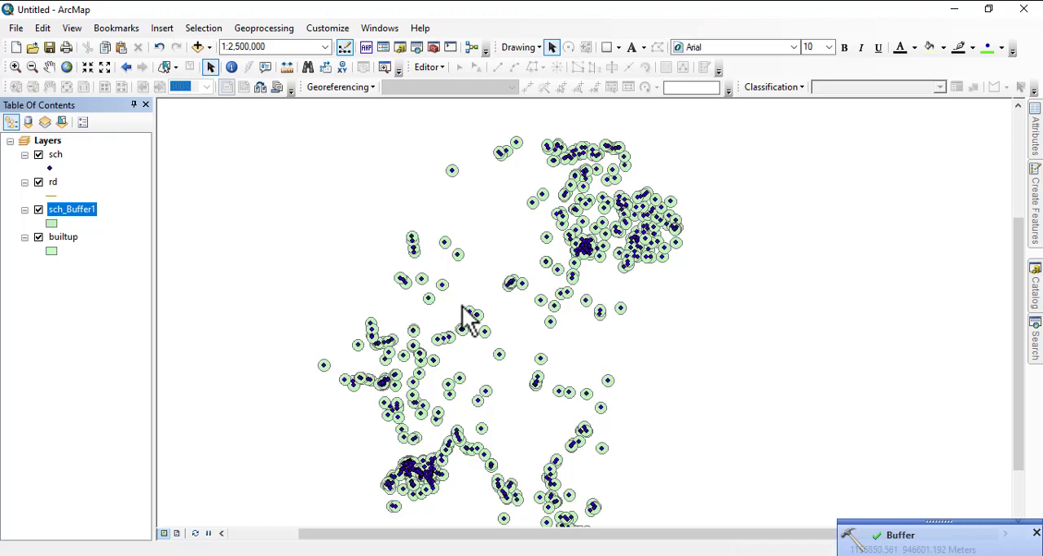
scroll(570, 287, up, 2)
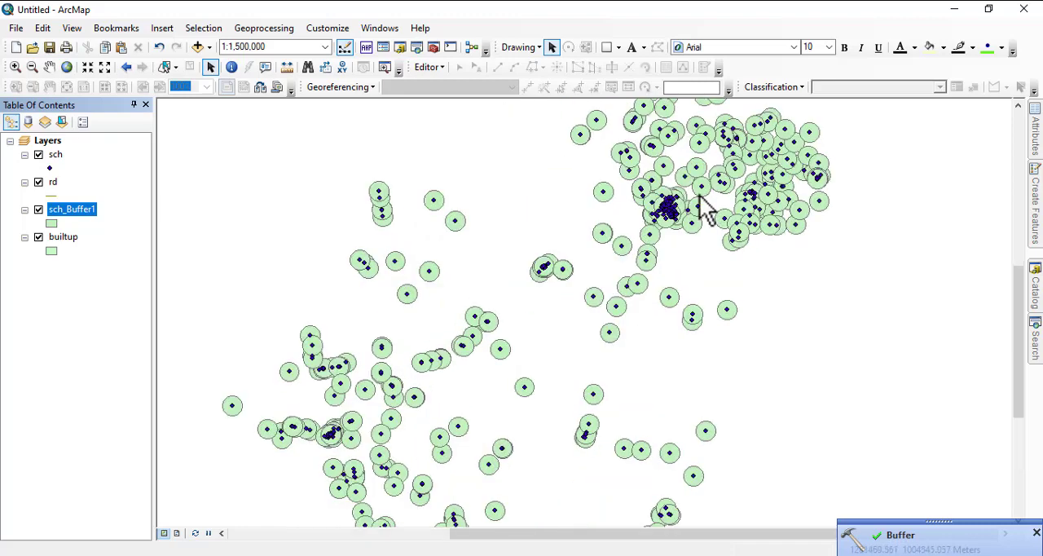
scroll(680, 204, up, 5)
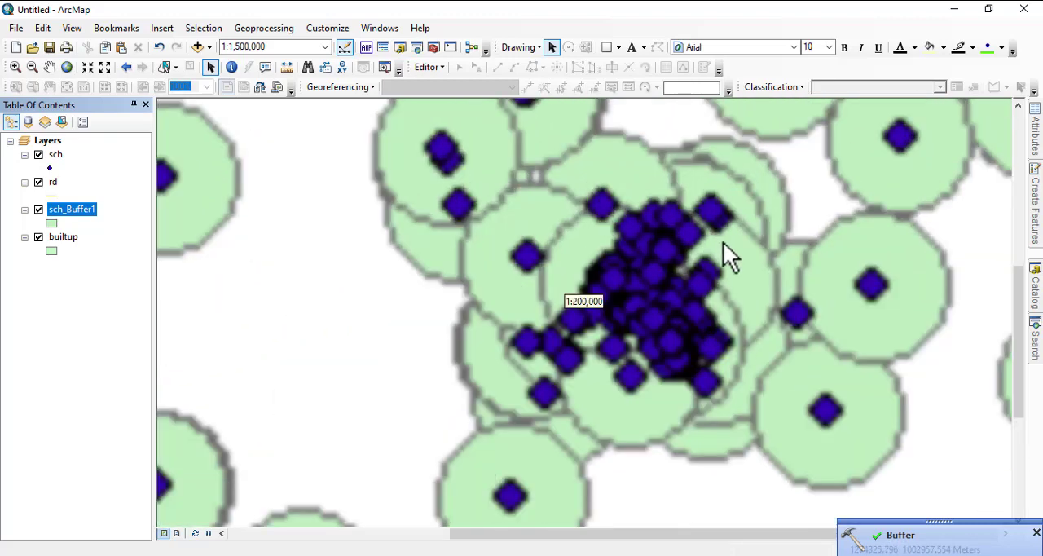
scroll(652, 275, up, 2)
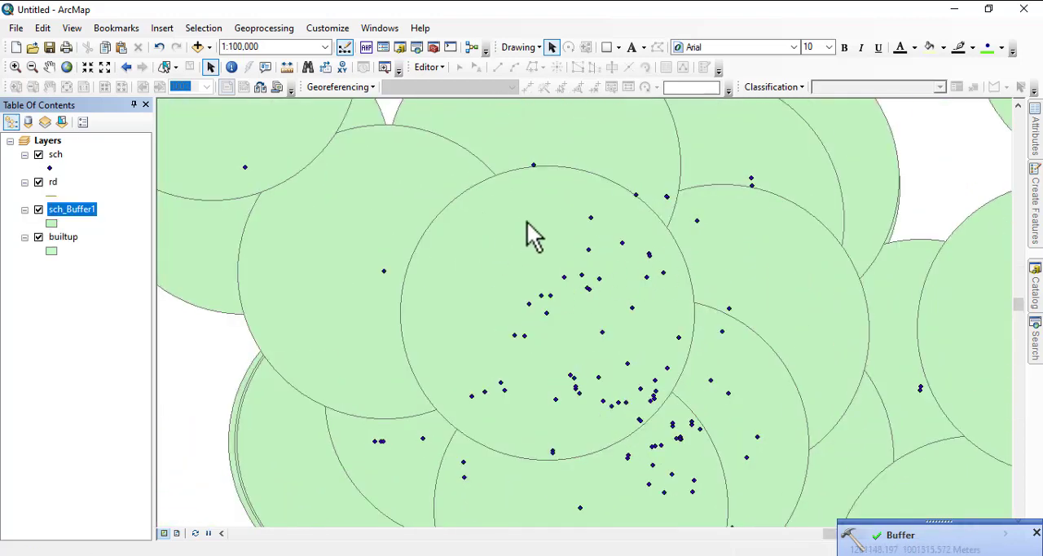
scroll(563, 286, down, 5)
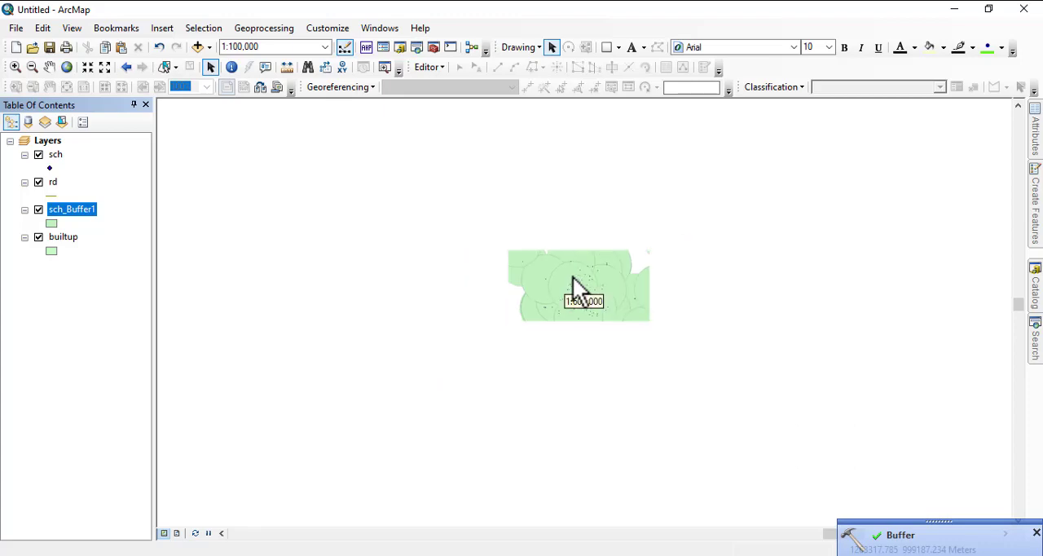
scroll(559, 281, down, 3)
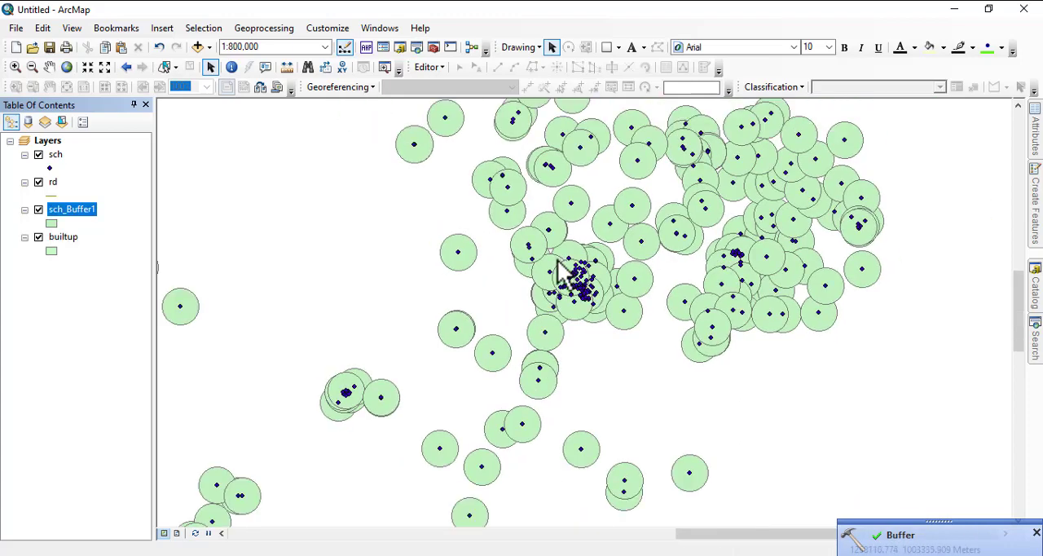
scroll(575, 263, down, 2)
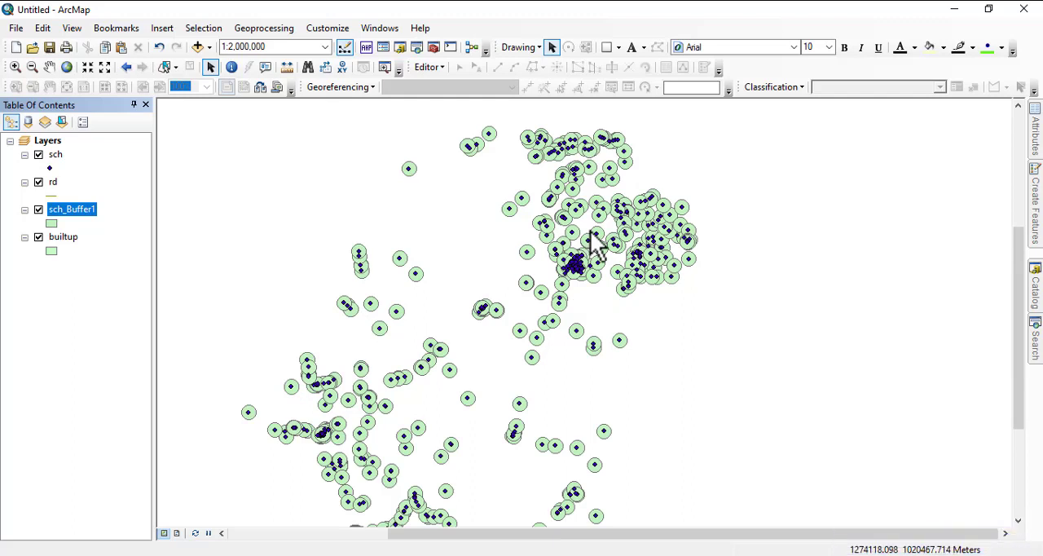
scroll(594, 245, down, 1)
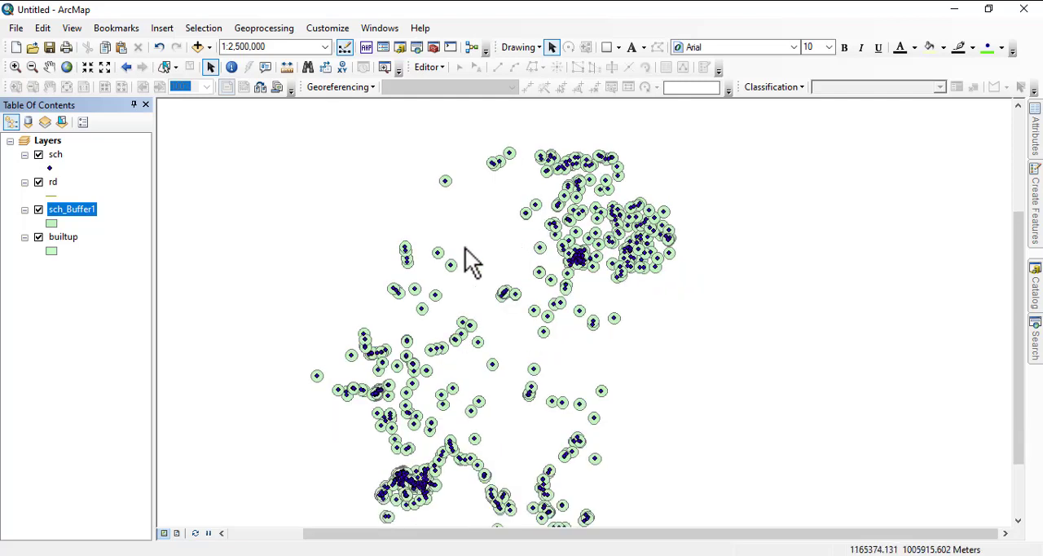
Step: Buffer the rd line layer by 6 meters, with full sides and round ends
click(253, 33)
click(269, 57)
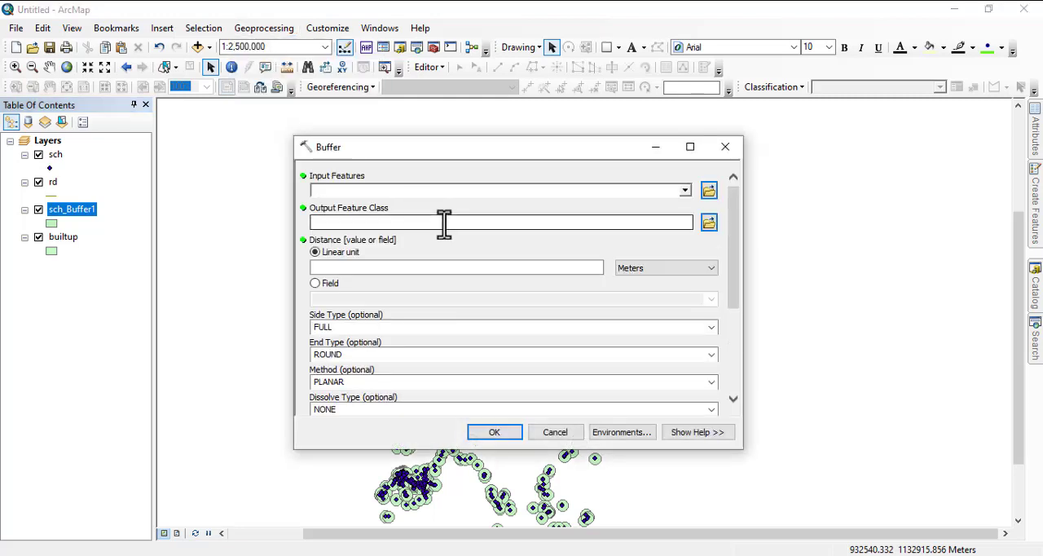
click(684, 190)
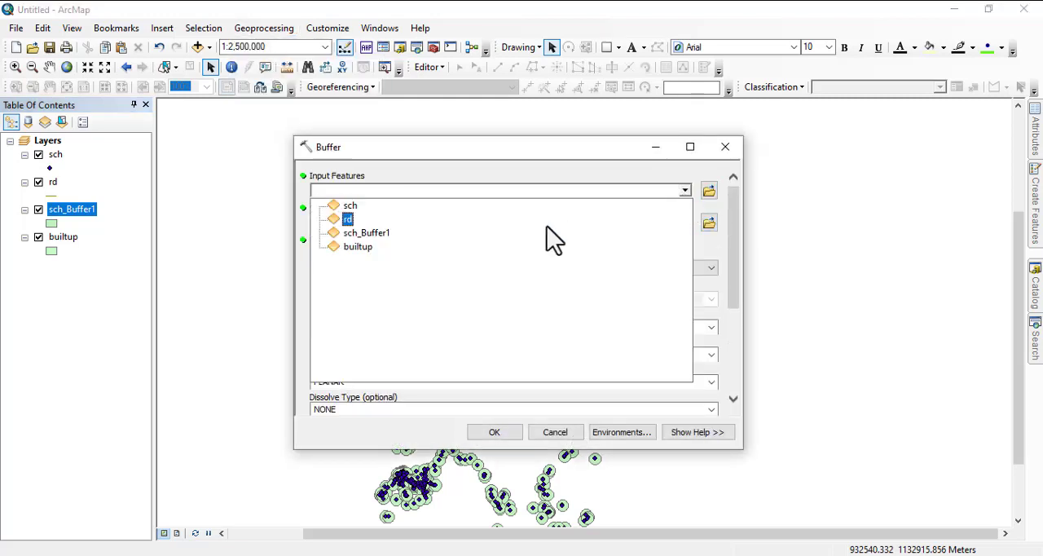
click(350, 220)
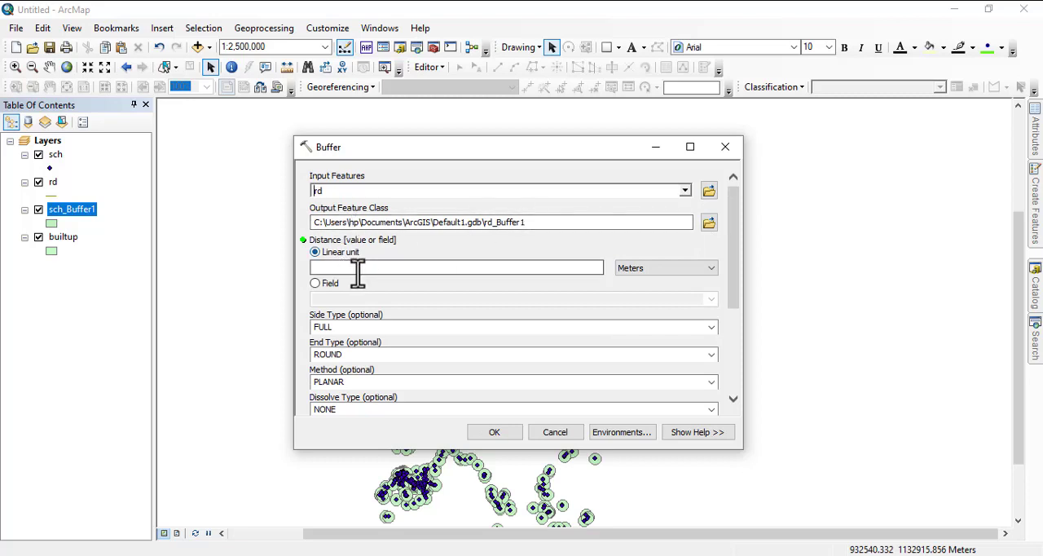
click(476, 269)
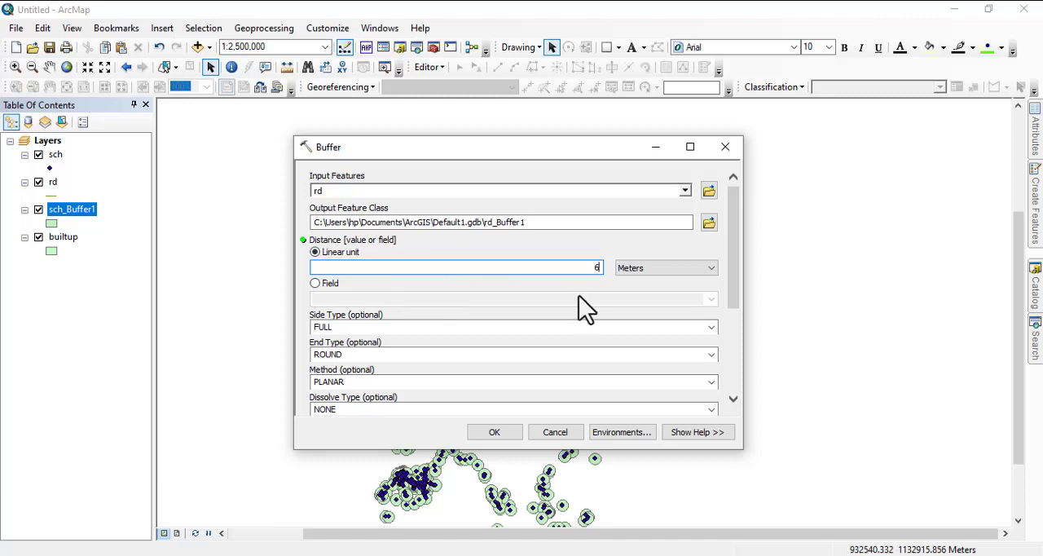
drag(735, 244, 731, 351)
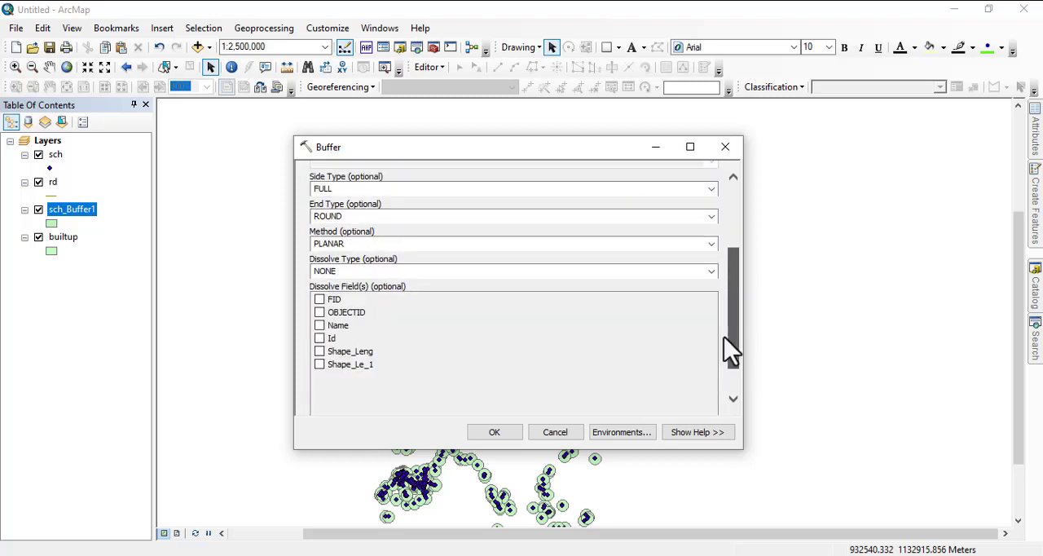
click(491, 434)
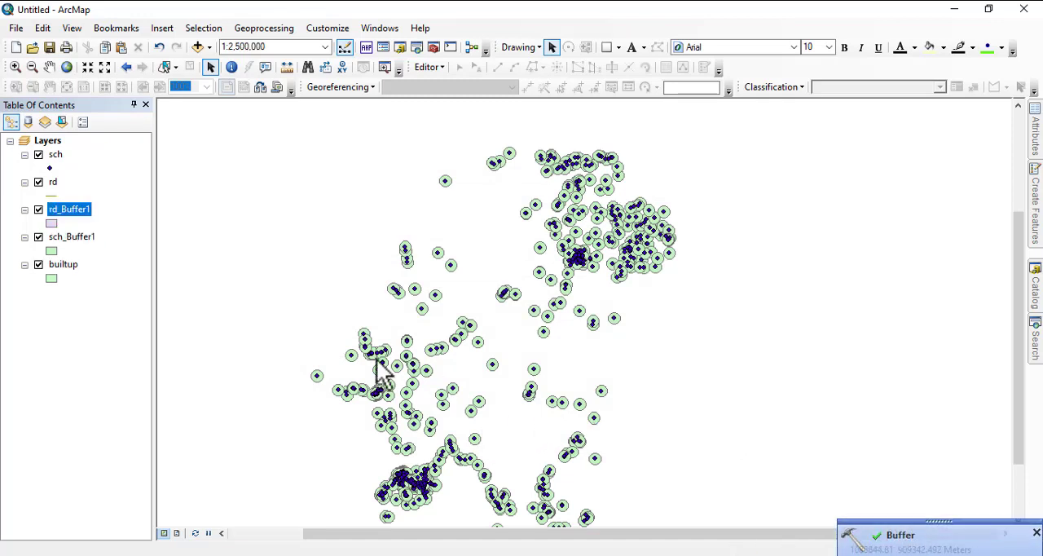
Step: Zoom to the rd layer and examine the buffer polygons along the roads, especially at junctions and line ends
right_click(71, 240)
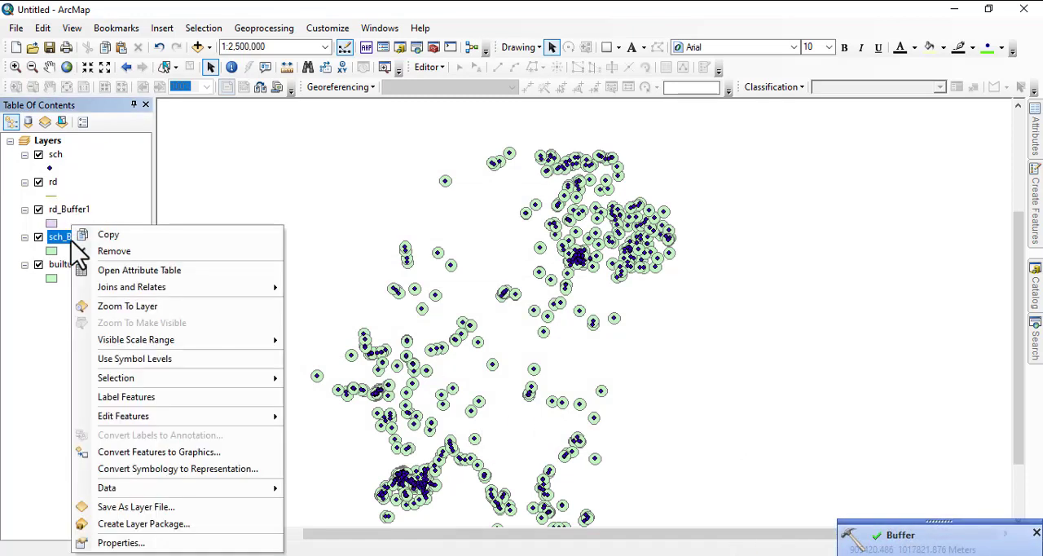
right_click(52, 184)
right_click(52, 182)
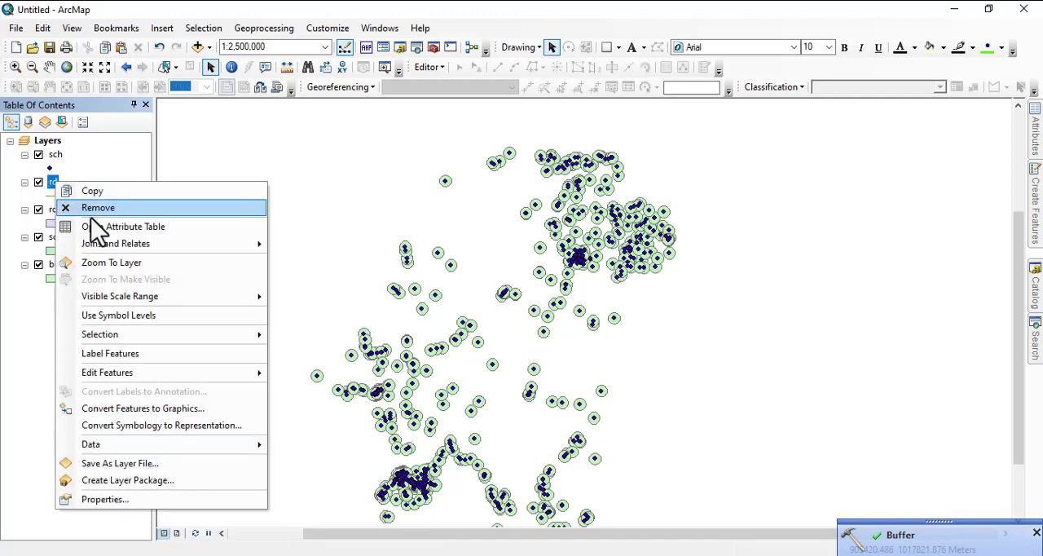
click(115, 264)
scroll(529, 233, down, 8)
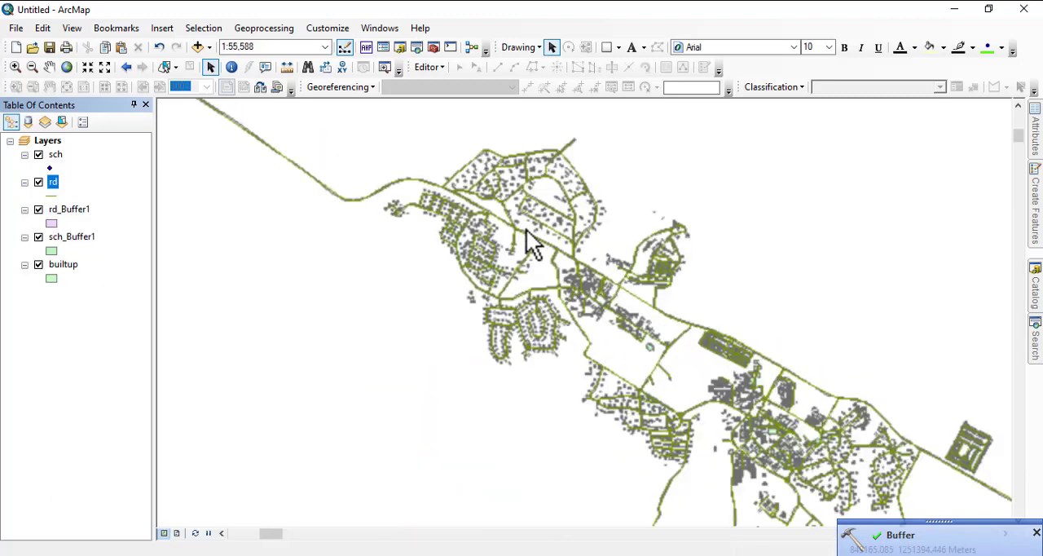
scroll(522, 236, down, 6)
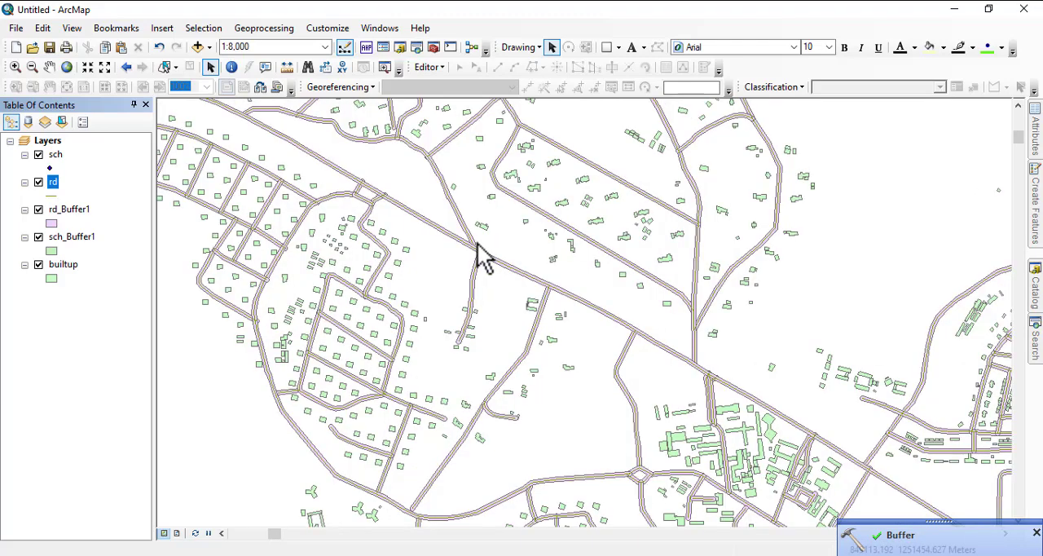
scroll(473, 301, down, 5)
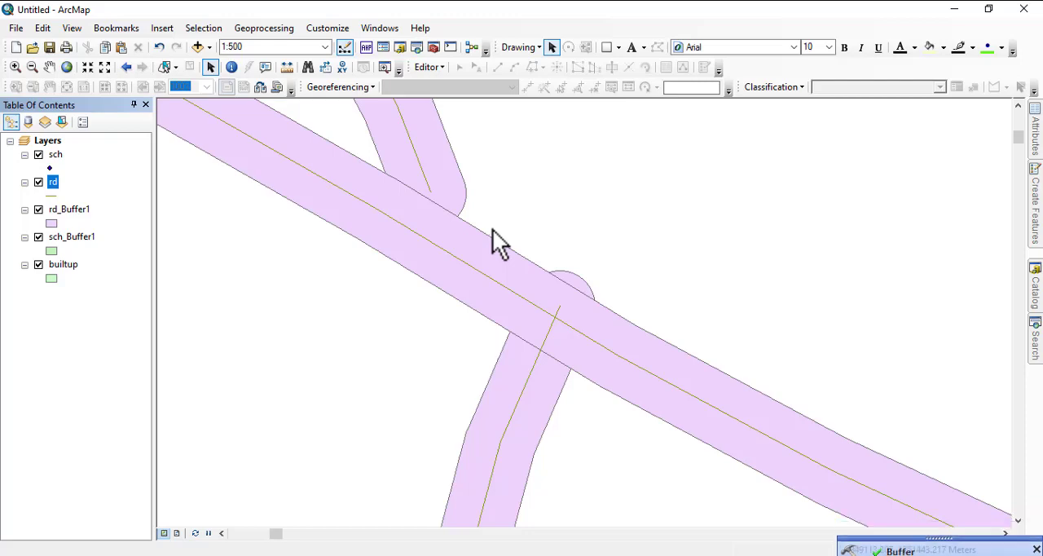
scroll(461, 285, up, 3)
scroll(465, 275, up, 2)
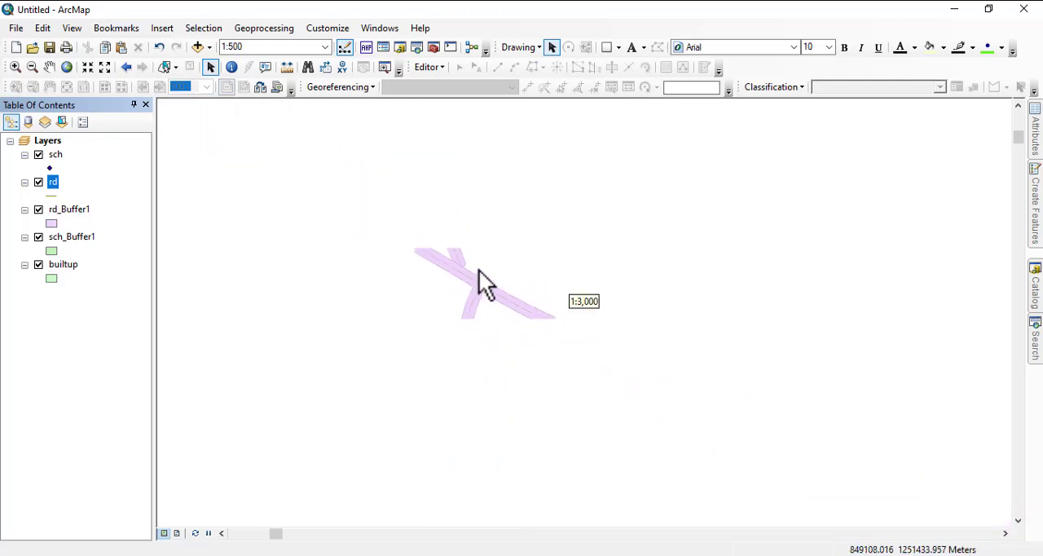
scroll(487, 281, down, 3)
scroll(476, 285, down, 3)
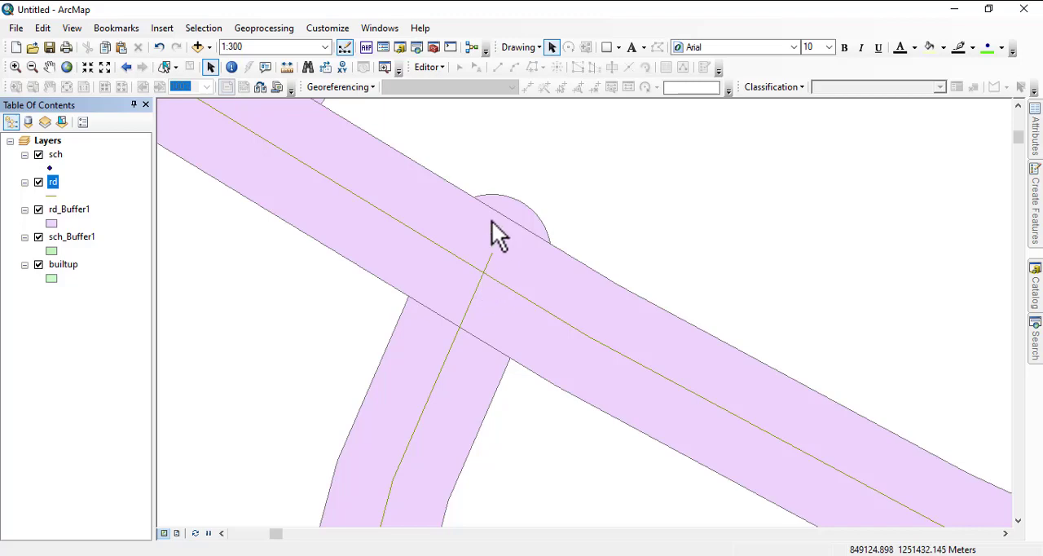
scroll(576, 251, up, 8)
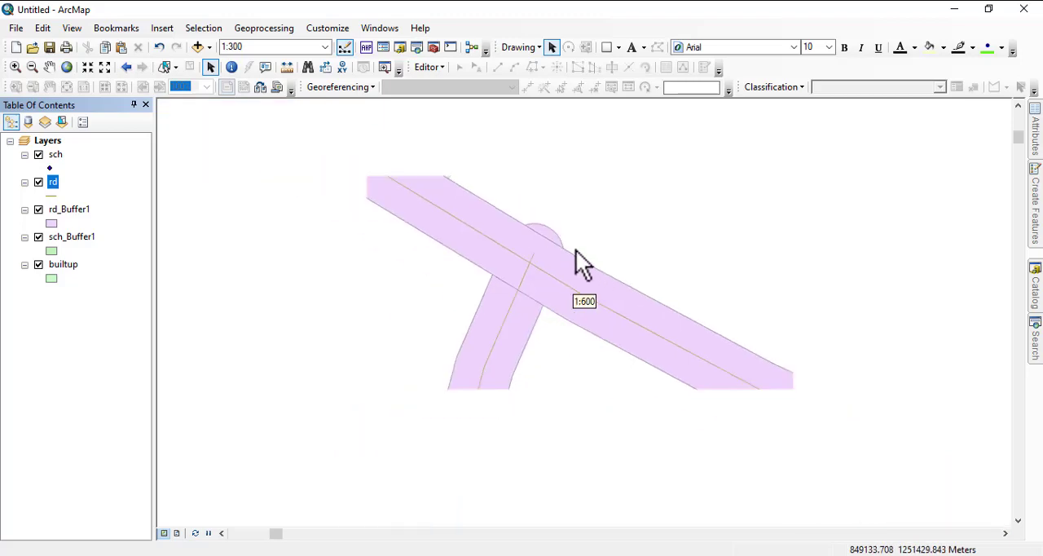
scroll(521, 287, up, 4)
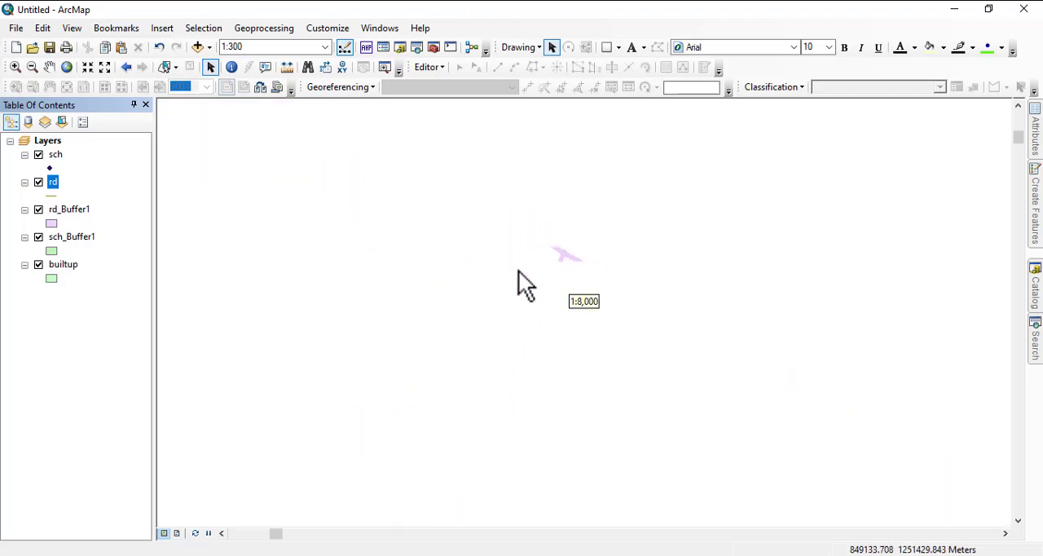
scroll(505, 298, up, 2)
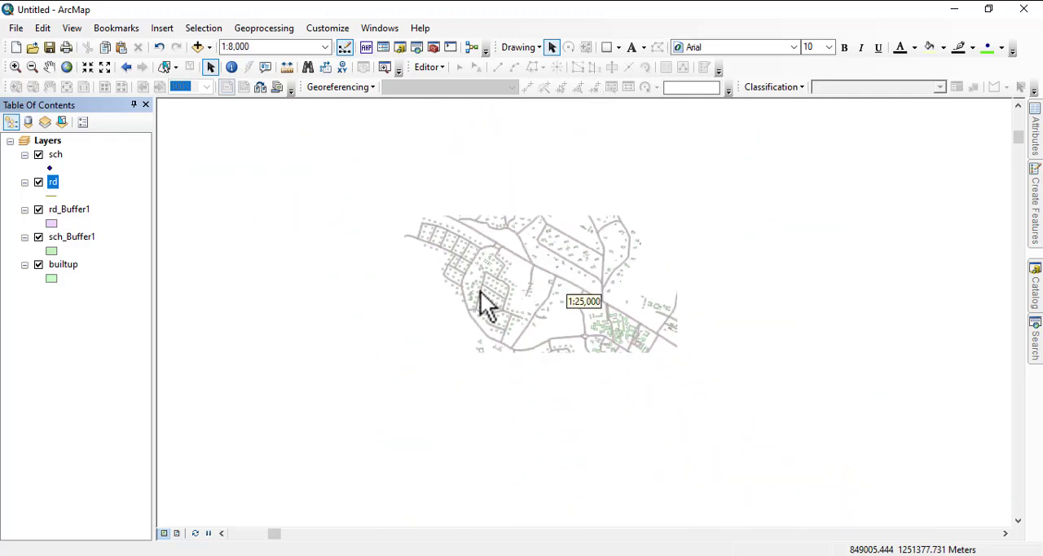
scroll(370, 320, down, 1)
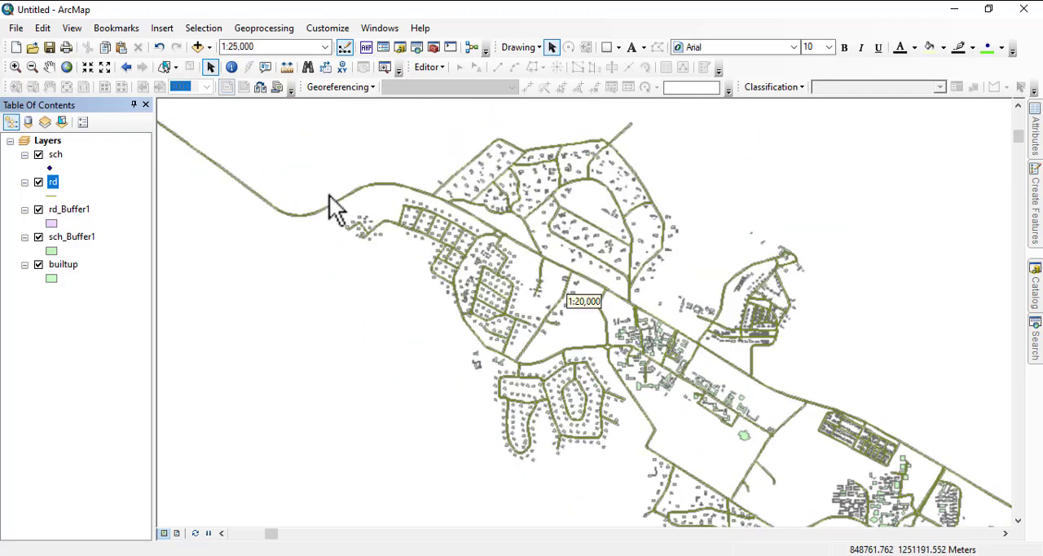
Step: Buffer the builtup polygon layer by a linear distance of 10 kilometers
click(252, 31)
click(272, 42)
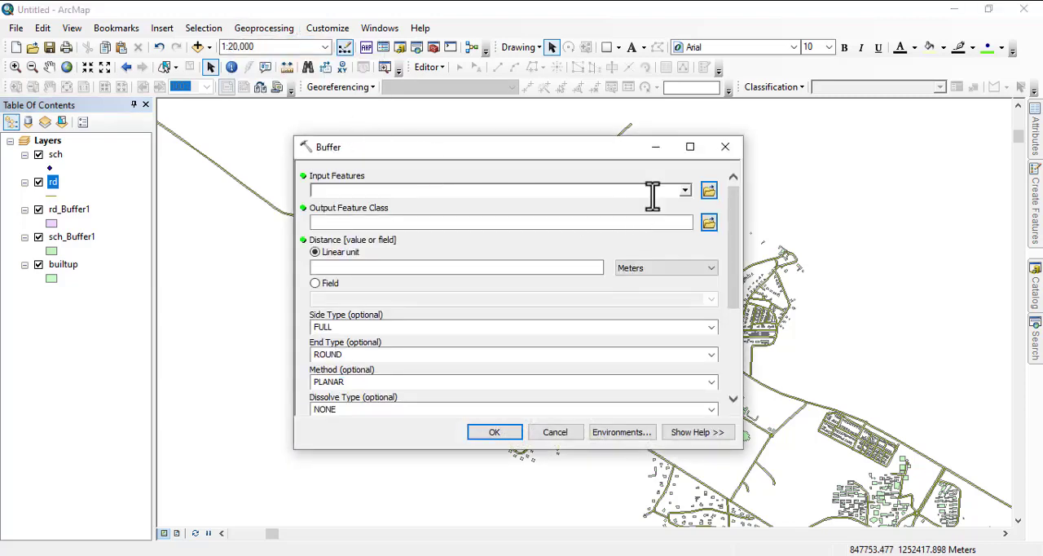
click(685, 191)
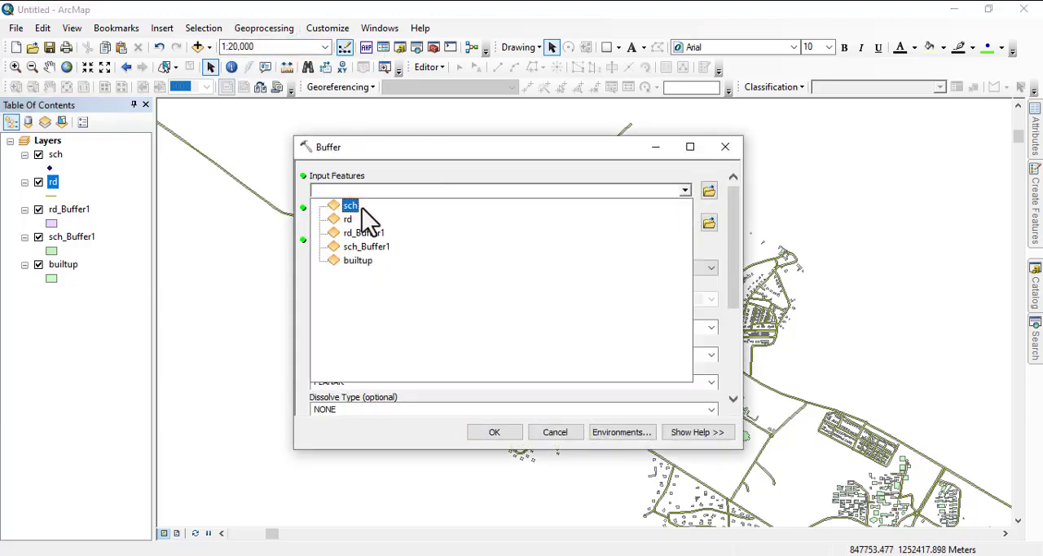
click(344, 261)
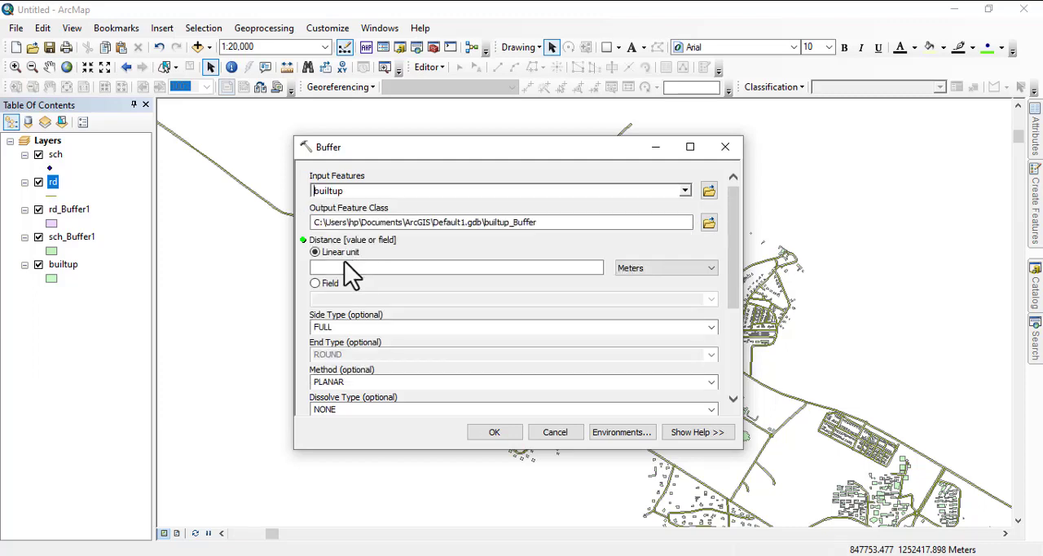
click(518, 268)
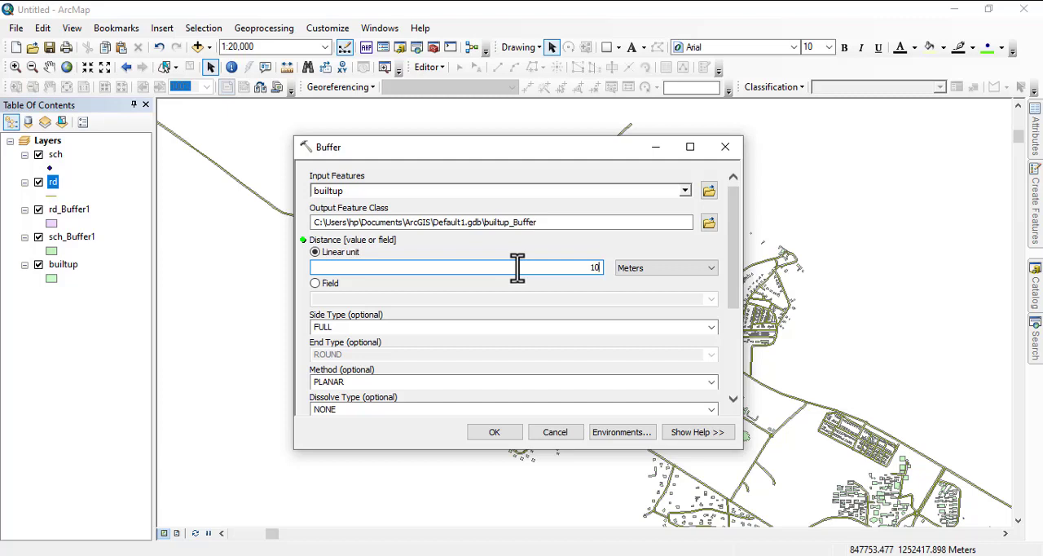
click(645, 269)
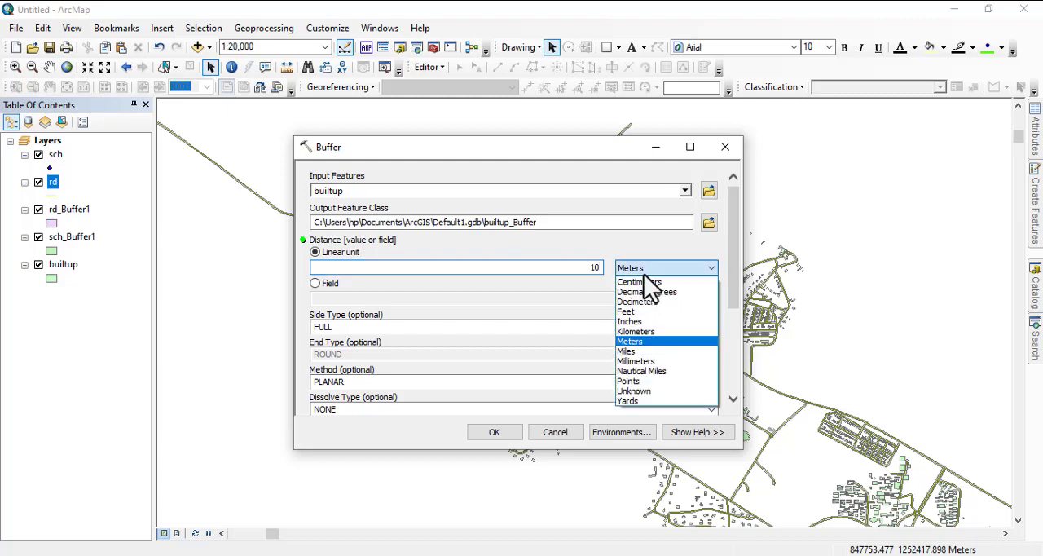
click(644, 331)
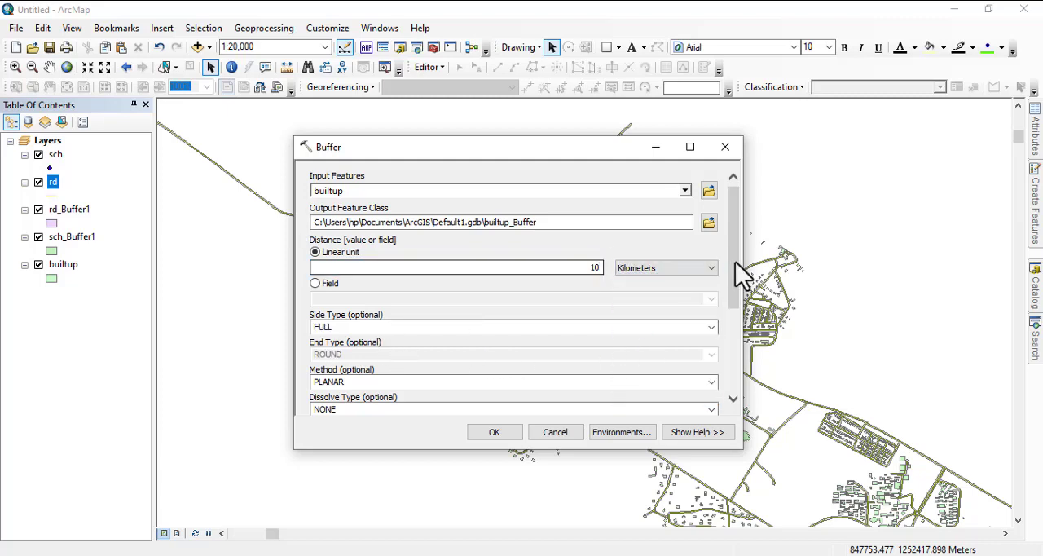
drag(740, 273, 745, 375)
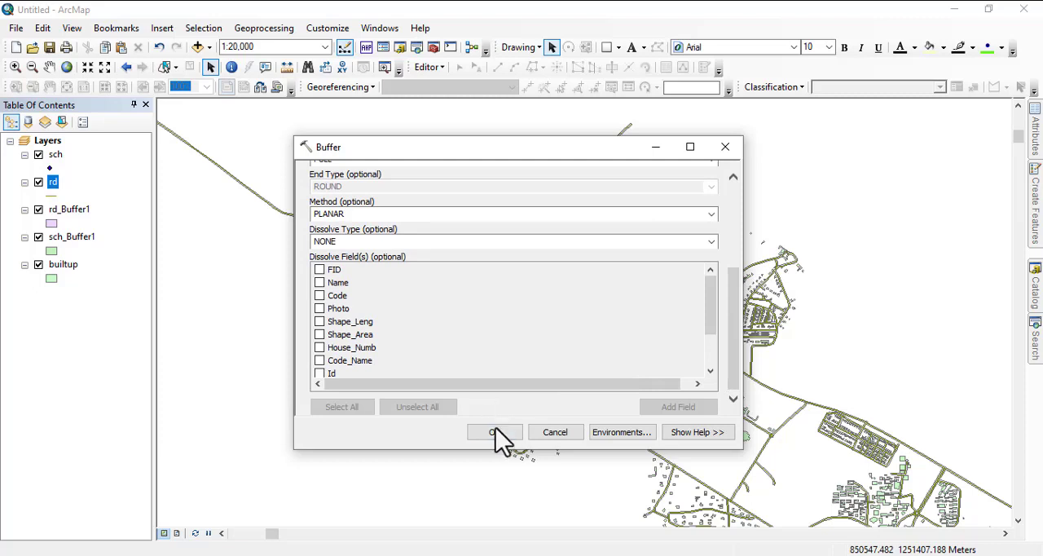
click(496, 433)
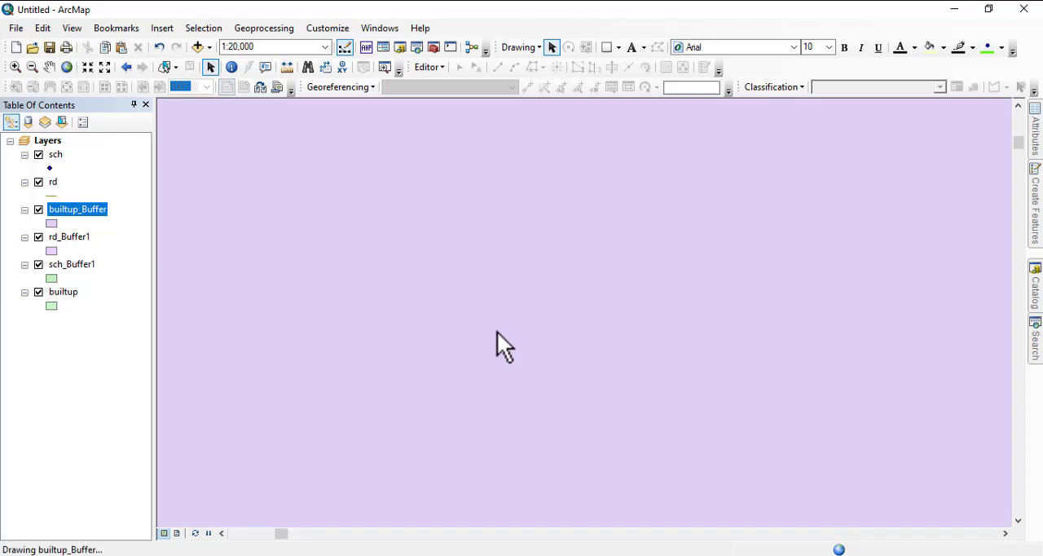
Step: Check the extent of the 10-kilometer buffer around the built-up areas and remove the builtup_Buffer layer from the map
scroll(494, 332, down, 3)
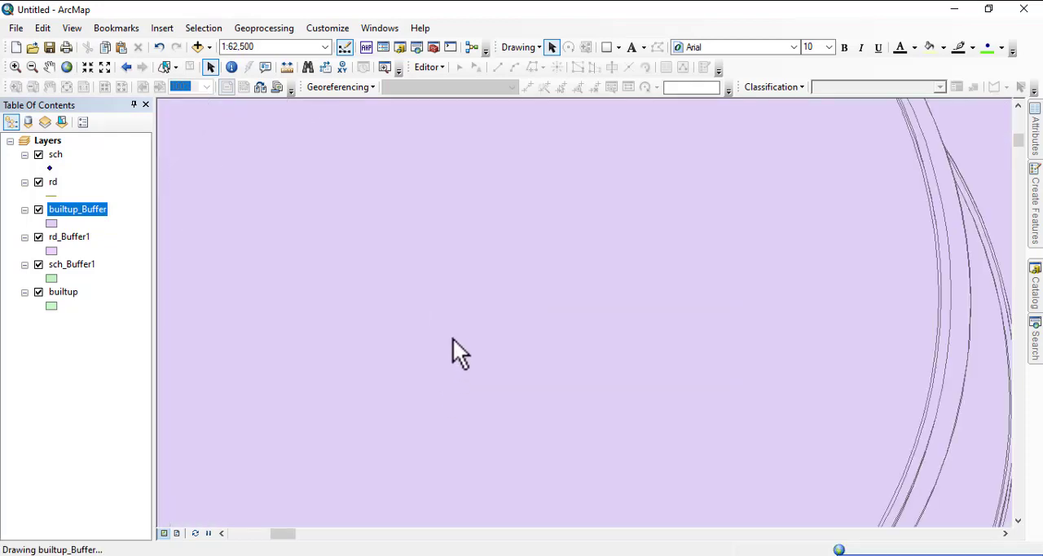
scroll(453, 338, up, 4)
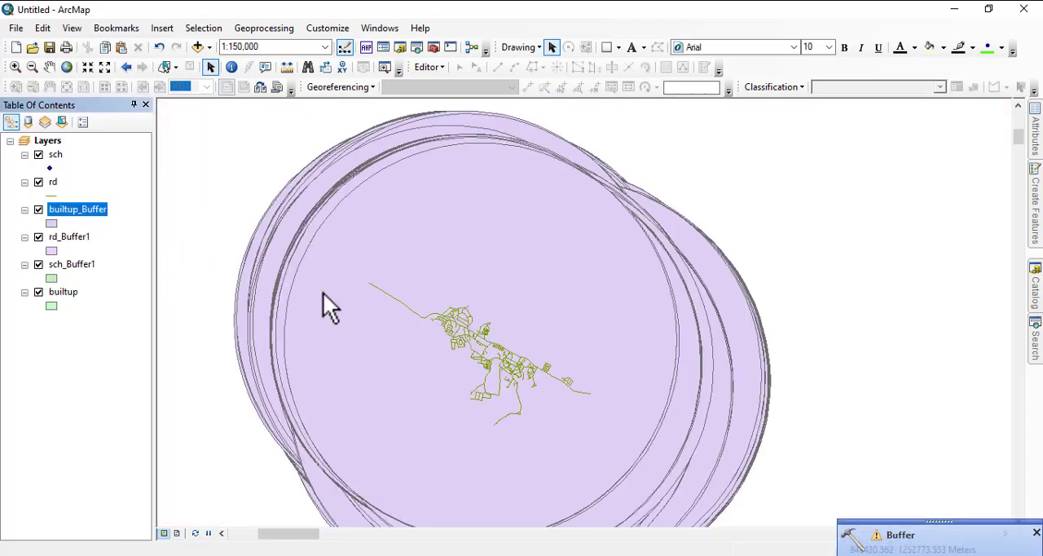
right_click(91, 219)
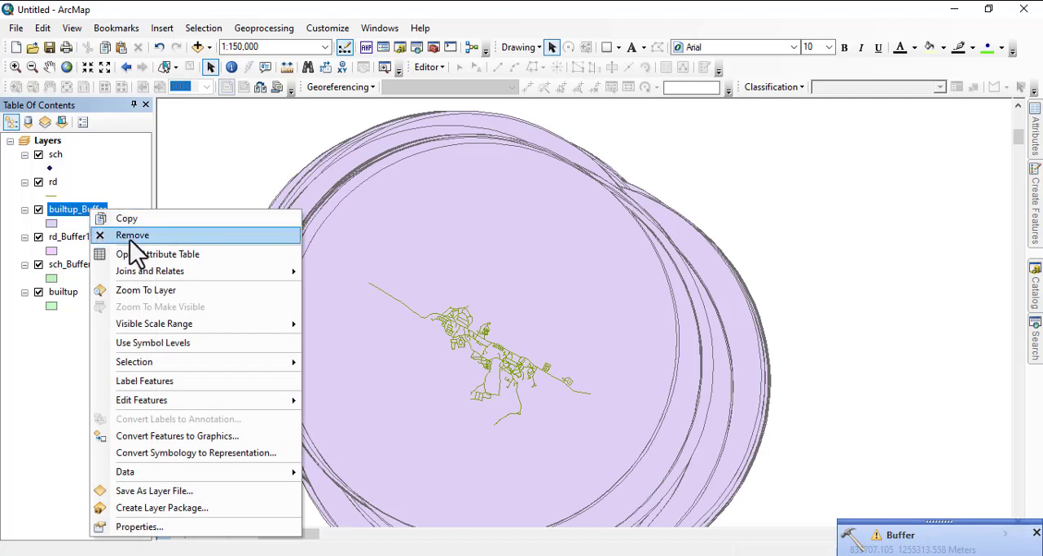
click(135, 236)
Step: Buffer the builtup polygon layer again, using a linear distance in meters with full sides, the planar method and no dissolve
click(277, 29)
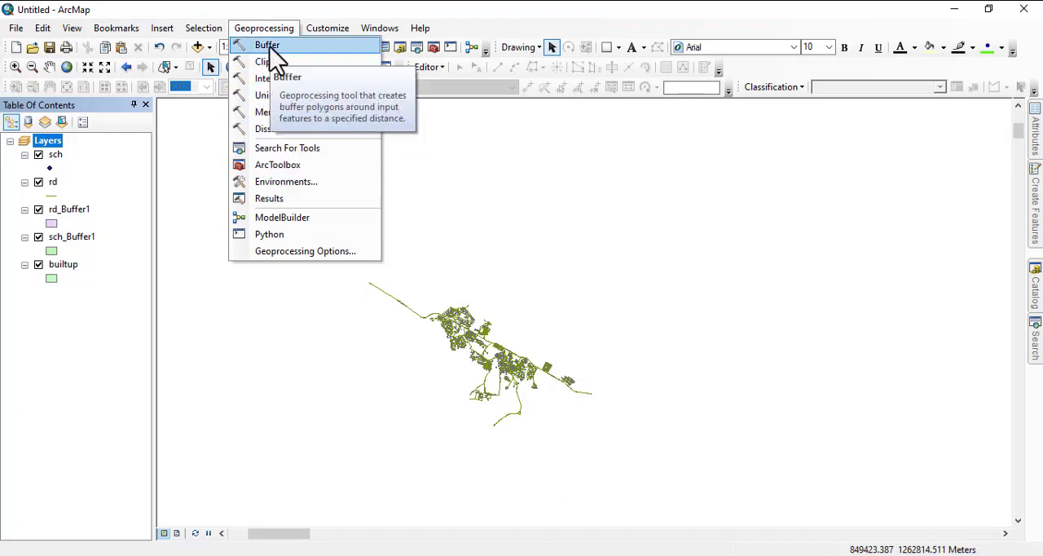
click(273, 49)
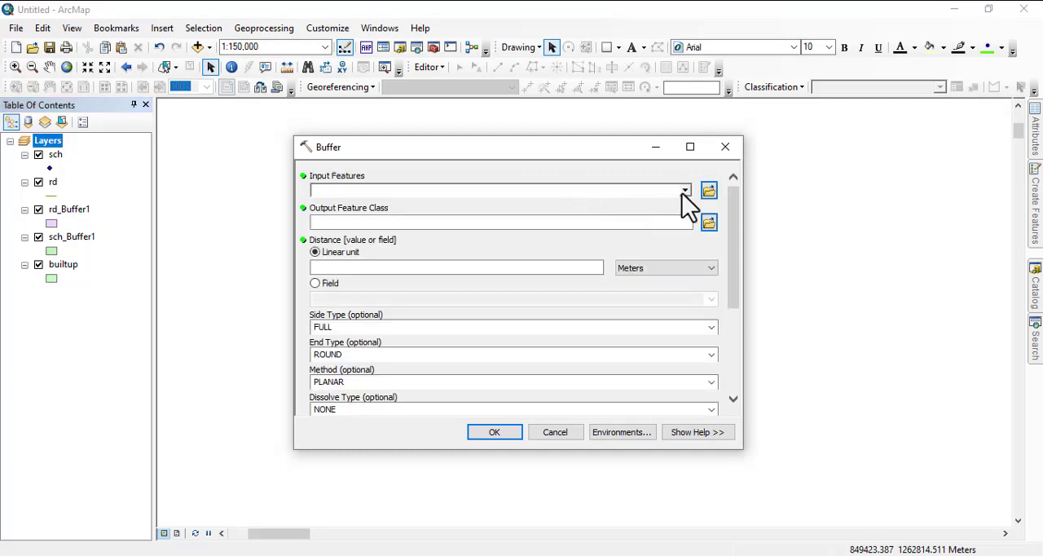
click(685, 191)
click(364, 263)
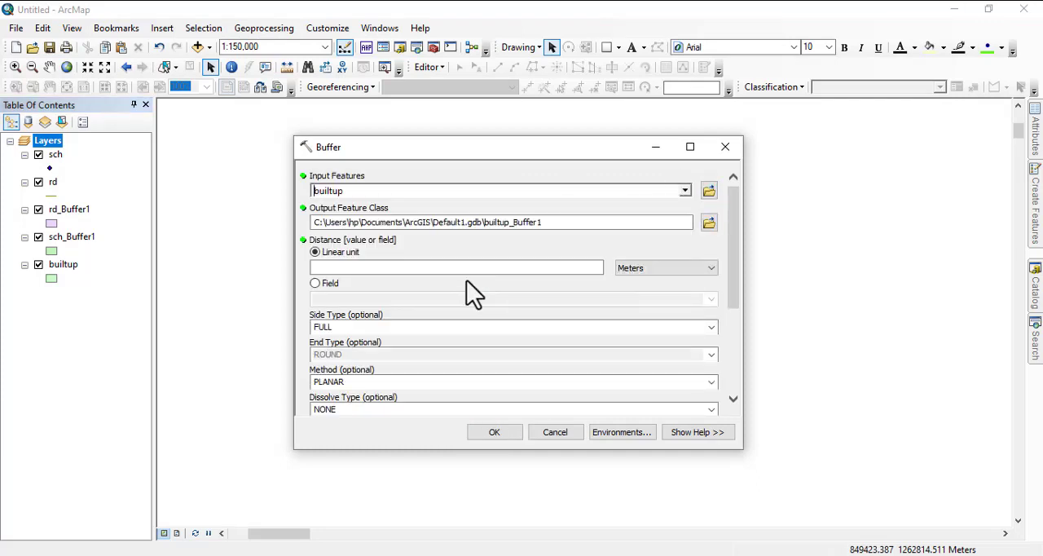
click(426, 267)
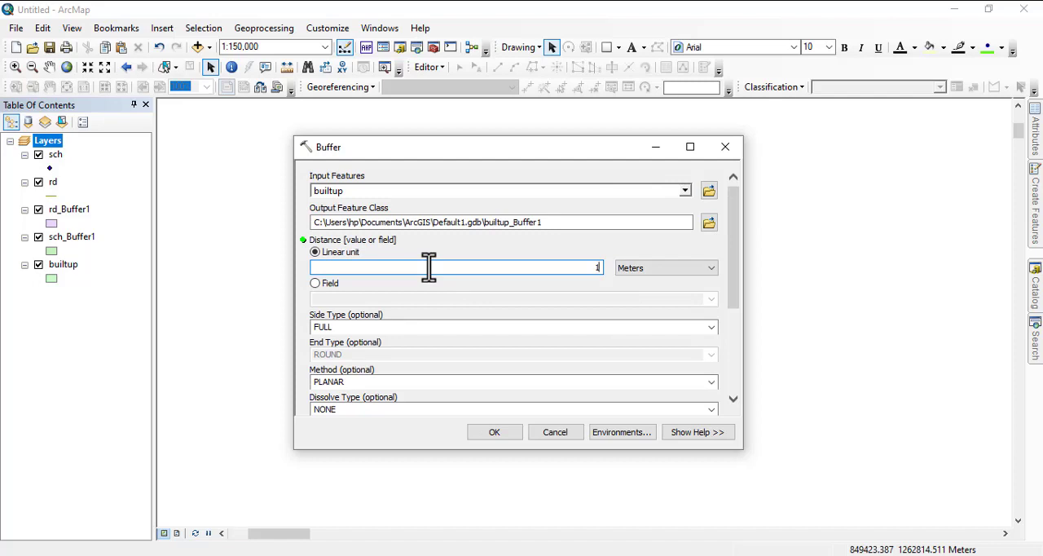
click(493, 433)
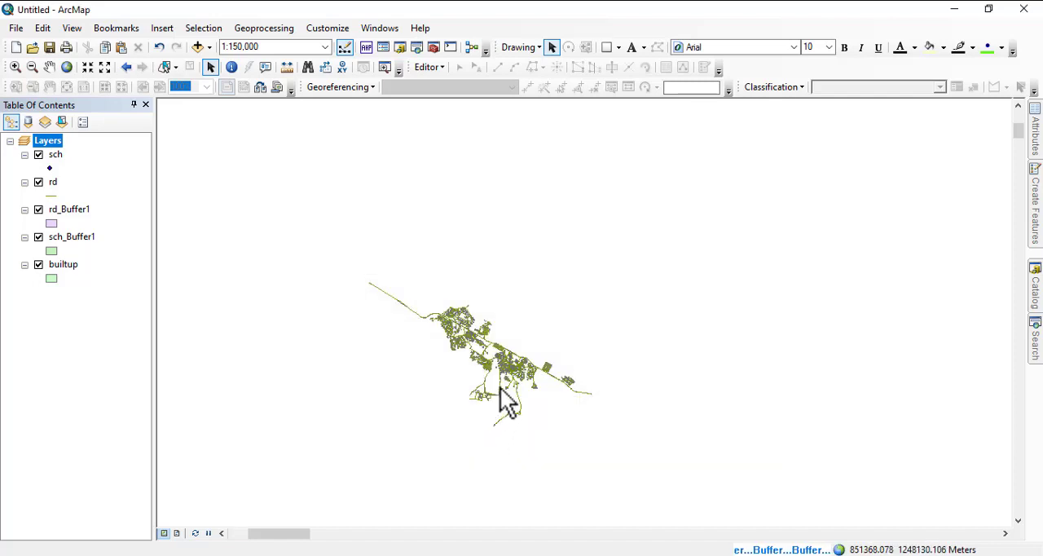
Step: Examine the buffer polygons around the built-up areas, both close up along the roads and across the whole settlement
scroll(507, 400, down, 5)
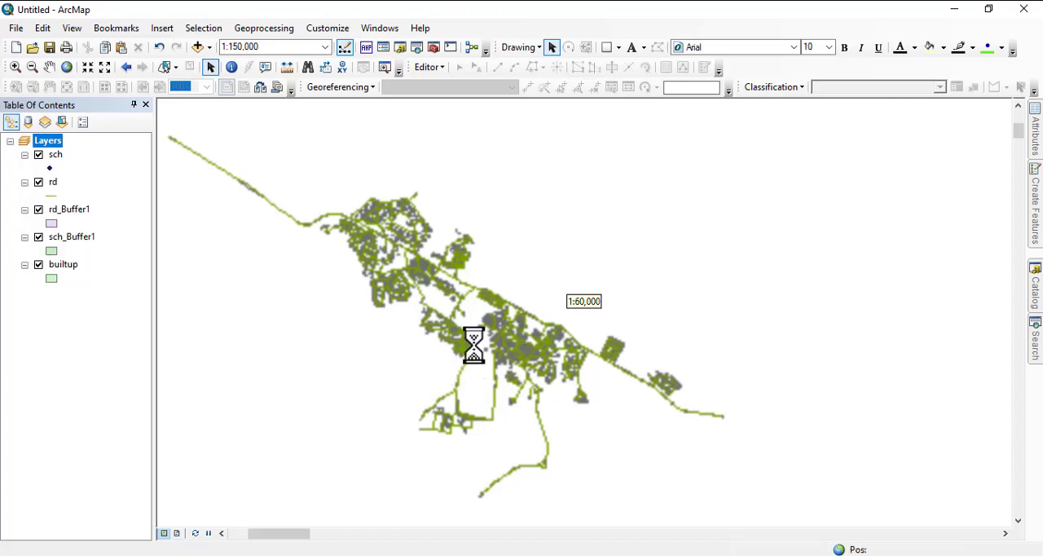
scroll(473, 345, down, 5)
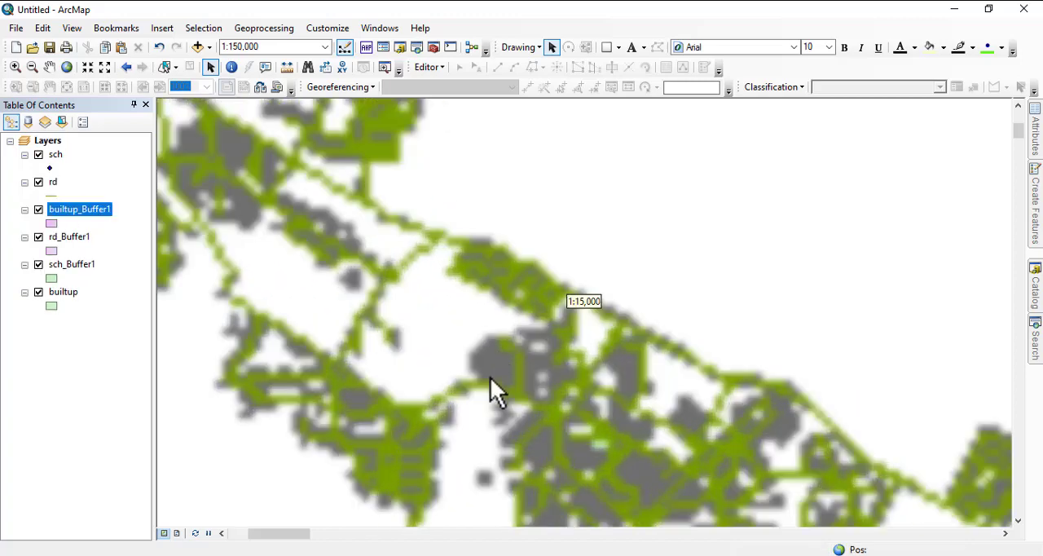
scroll(505, 314, up, 2)
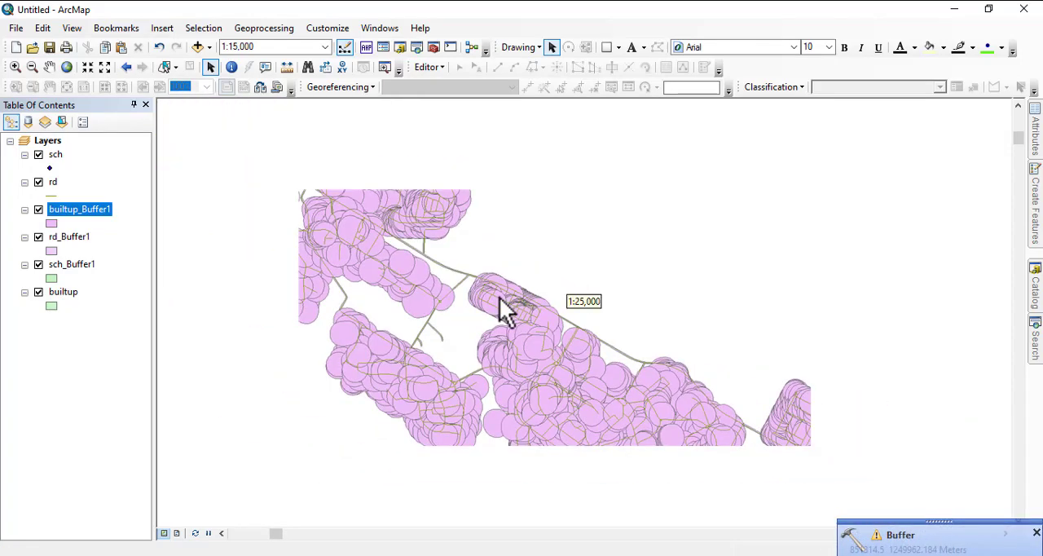
drag(367, 252, 547, 299)
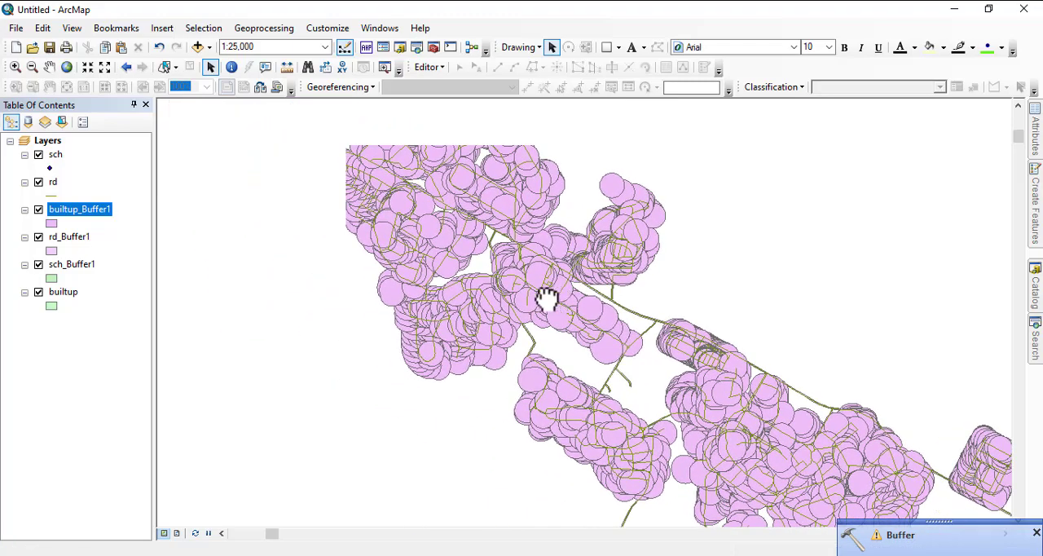
middle_click(298, 247)
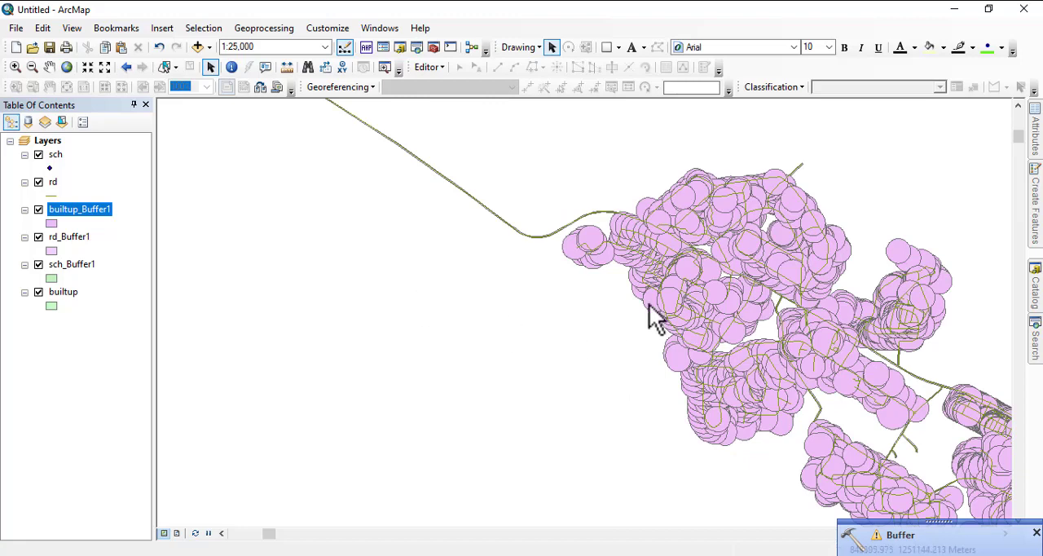
drag(649, 312, 444, 249)
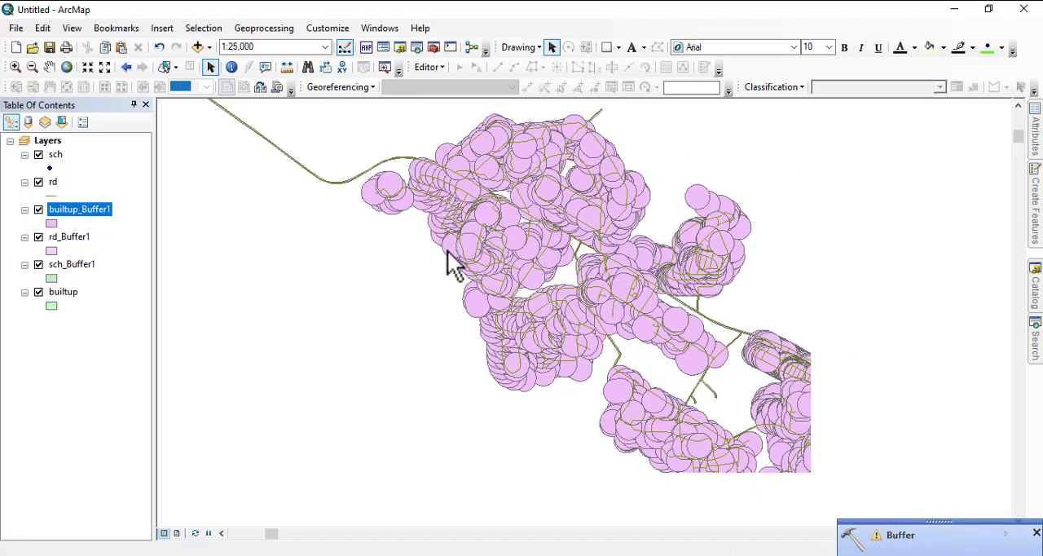
scroll(458, 293, up, 4)
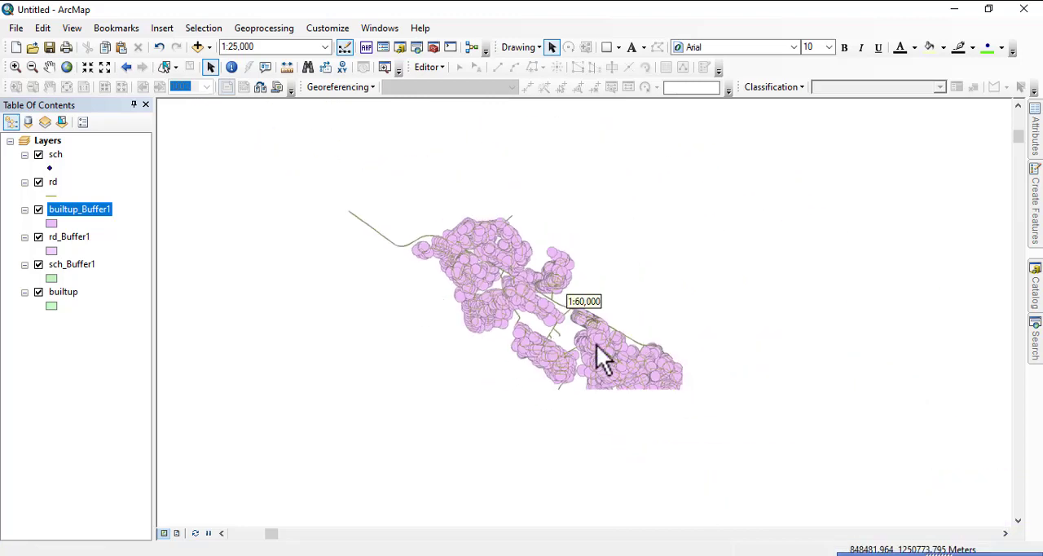